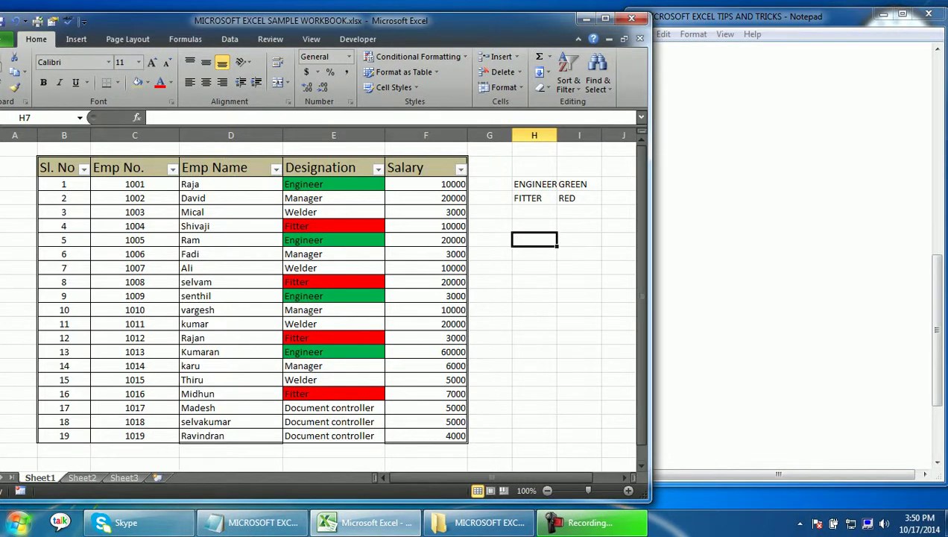
Step: In Notepad, type WELCOME and begin the next line with 'HOW TO MAKE'
key("alt+Tab")
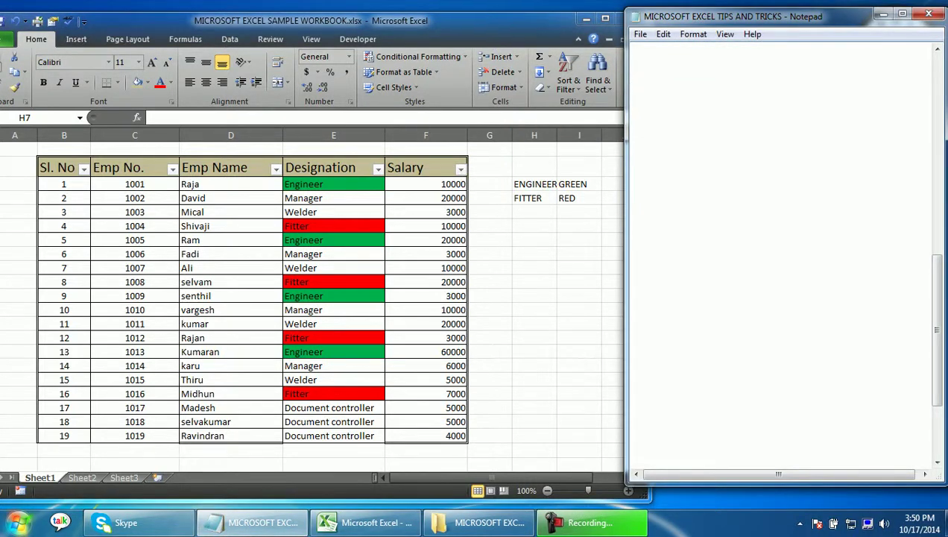
type("WELCOME")
key("Return")
type("HOW TO MAKE")
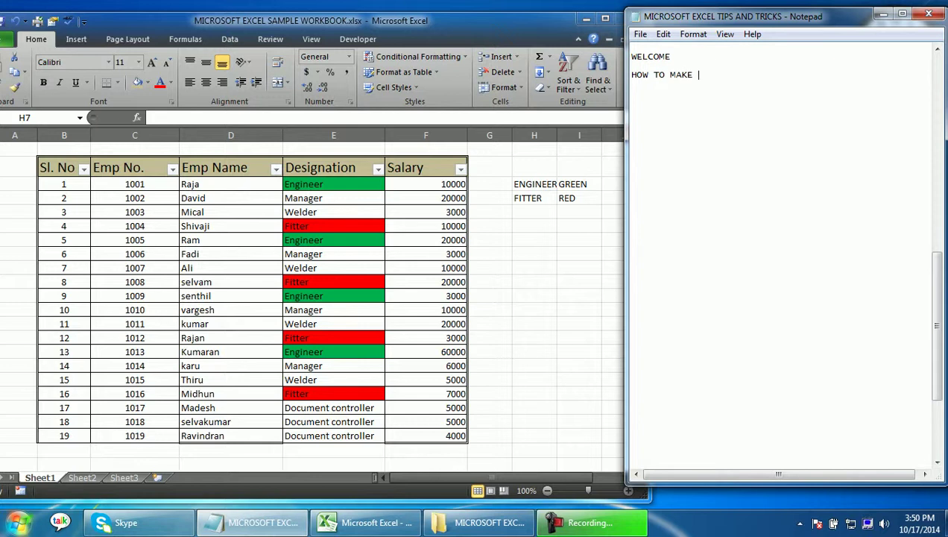
Step: Bring the Excel workbook fully on screen with the Insert ribbon showing
left_click(366, 522)
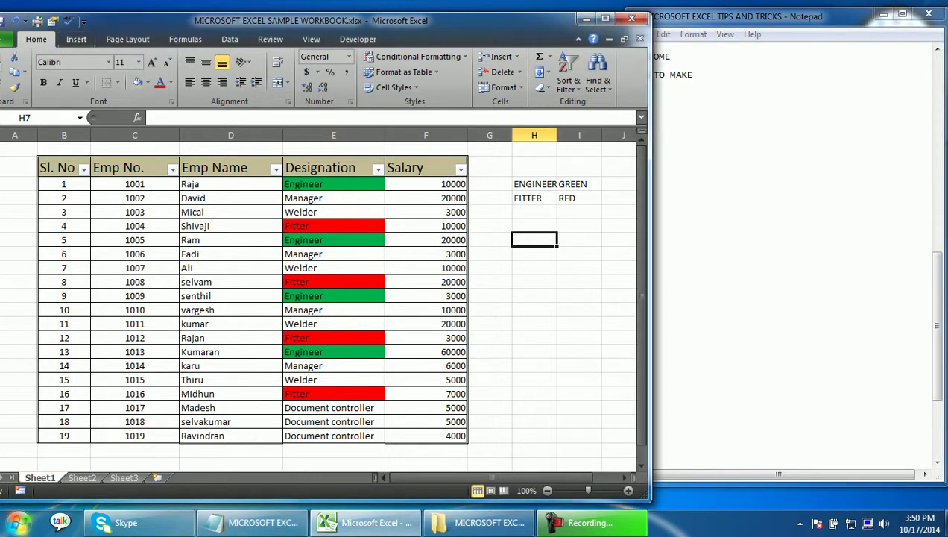
left_click(76, 38)
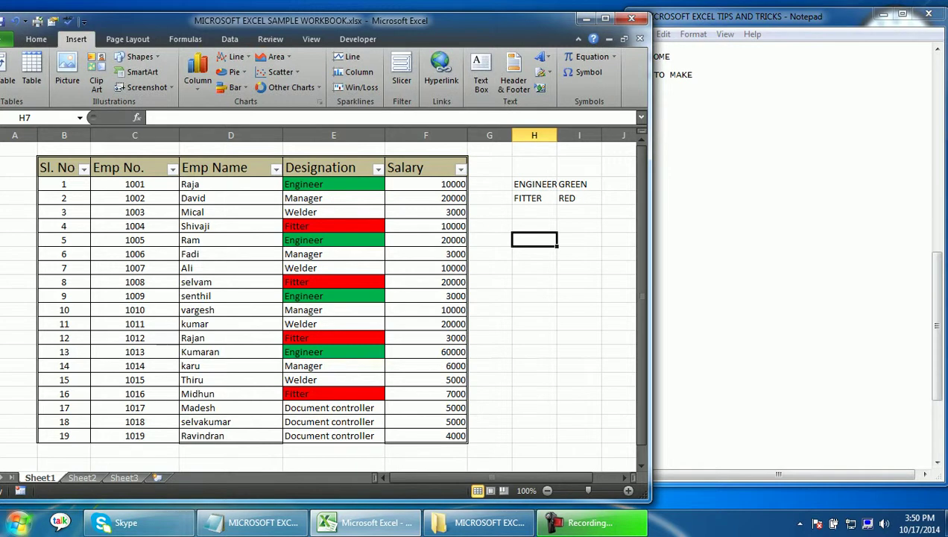
left_click_drag(418, 20, 462, 9)
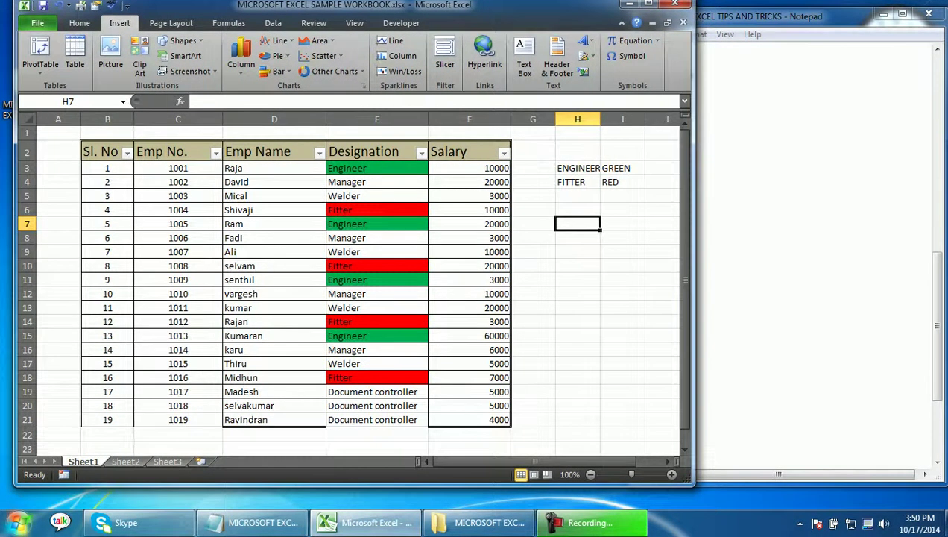
key("alt+Tab")
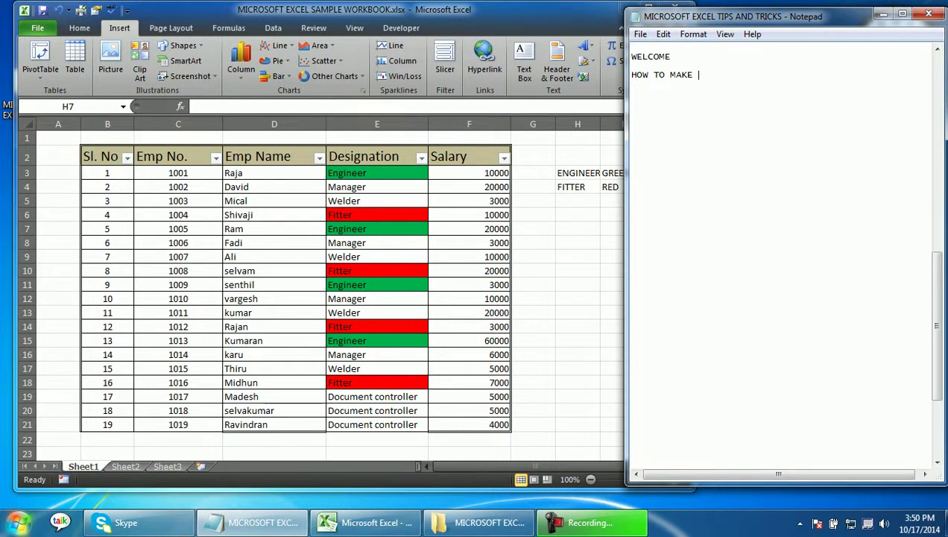
Step: Finish the heading 'HOW TO MAKE PIVOTABE FUNCTION IN THE TABLE' and narrow the Notepad window
type("PIVOTABE FUNCTION IN THE ")
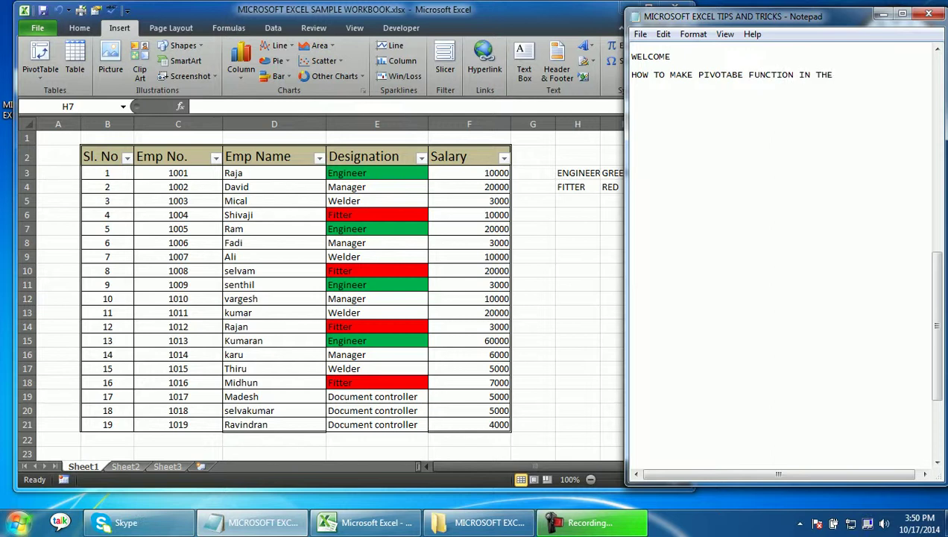
type("TAB")
key("BackSpace")
key("BackSpace")
type("ABLE")
key("Return")
left_click_drag(625, 261, 699, 261)
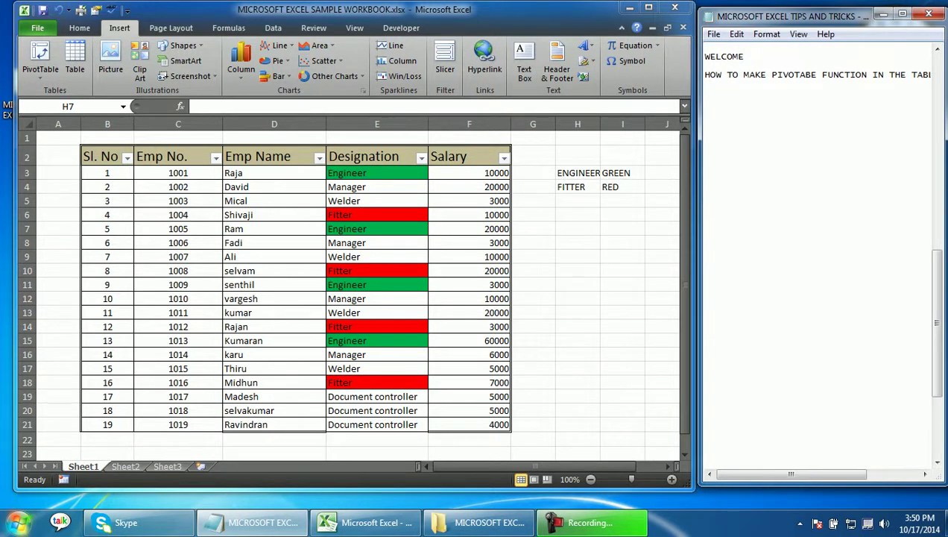
Step: Select the employee table B2:F21 and insert a PivotTable on a new worksheet, Sheet4
left_click(577, 229)
mouse_move(106, 156)
left_mouse_down()
mouse_move(507, 439)
mouse_move(507, 426)
left_mouse_up()
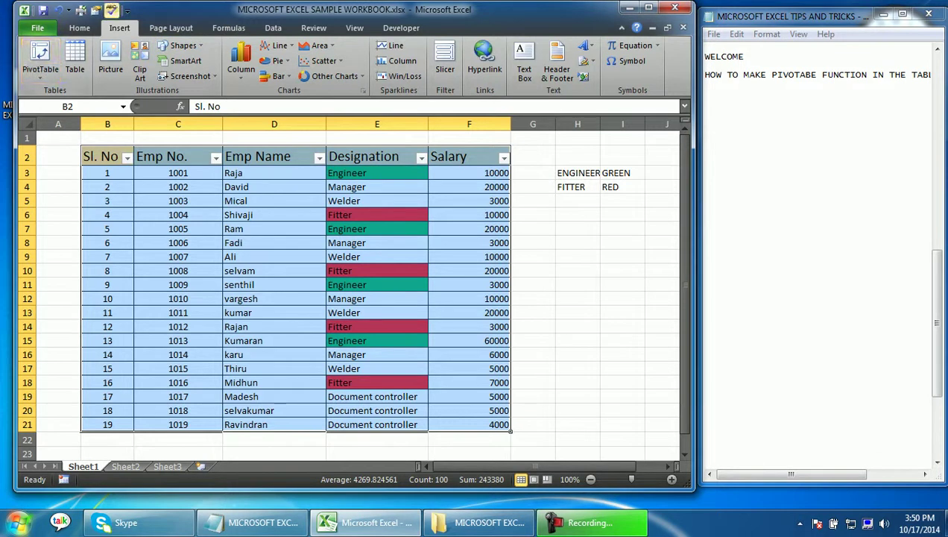
left_click(79, 27)
left_click(120, 27)
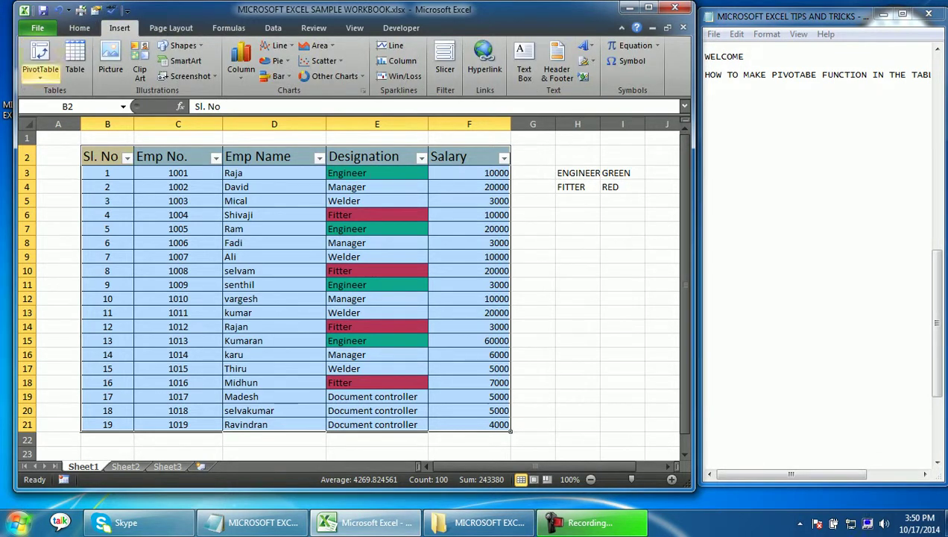
left_click(40, 69)
left_click(60, 92)
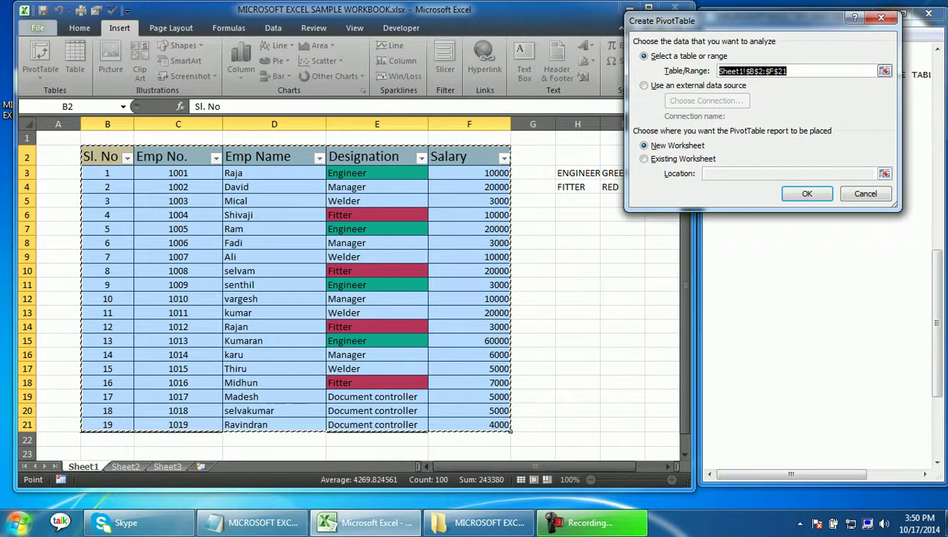
left_click(807, 193)
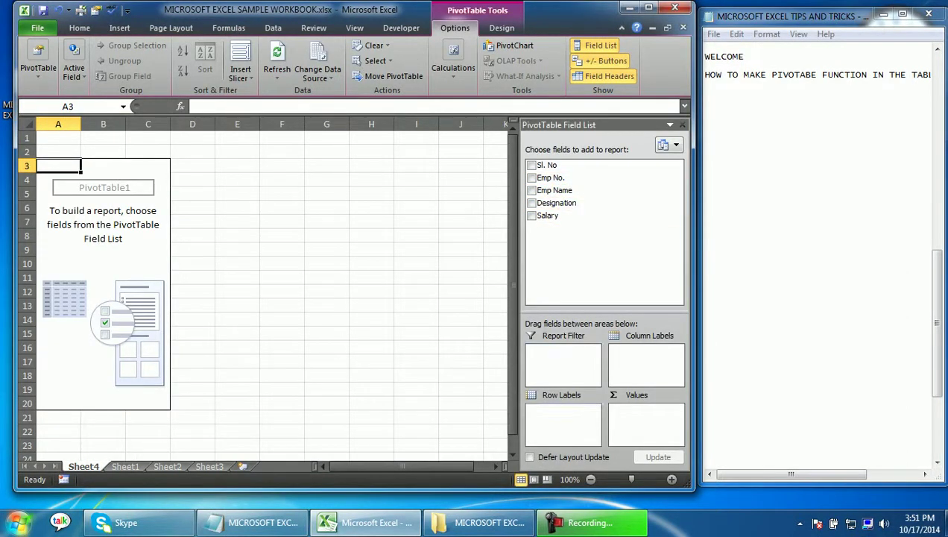
Step: Add the lines 'NOW WE WANT DESIGNATION WISE COUNT', 'THE NUMBER OF EMPLOYEE' and 'HOW TO TOO' in Notepad
left_click(708, 165)
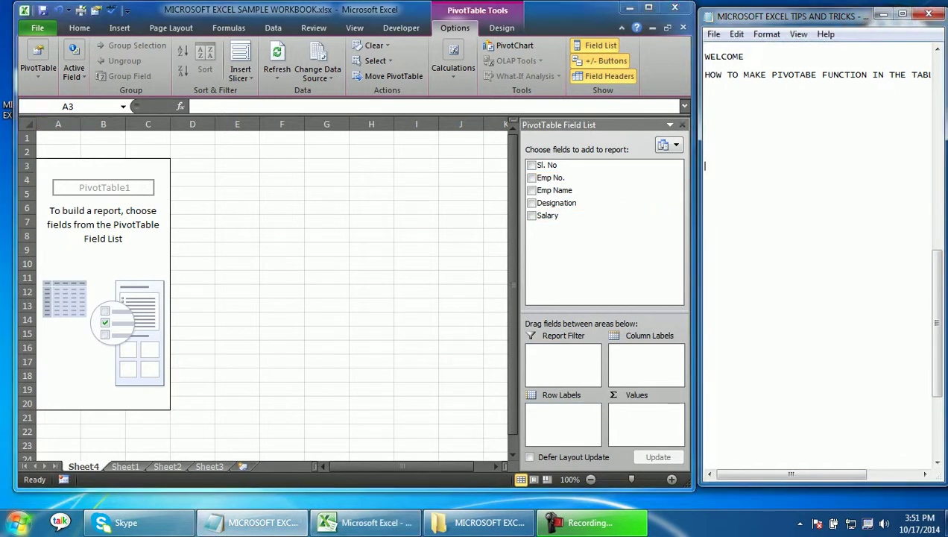
type("NOW WE WNAT")
key("BackSpace")
key("BackSpace")
key("BackSpace")
key("BackSpace")
type("WANT DESIGNATION WISE")
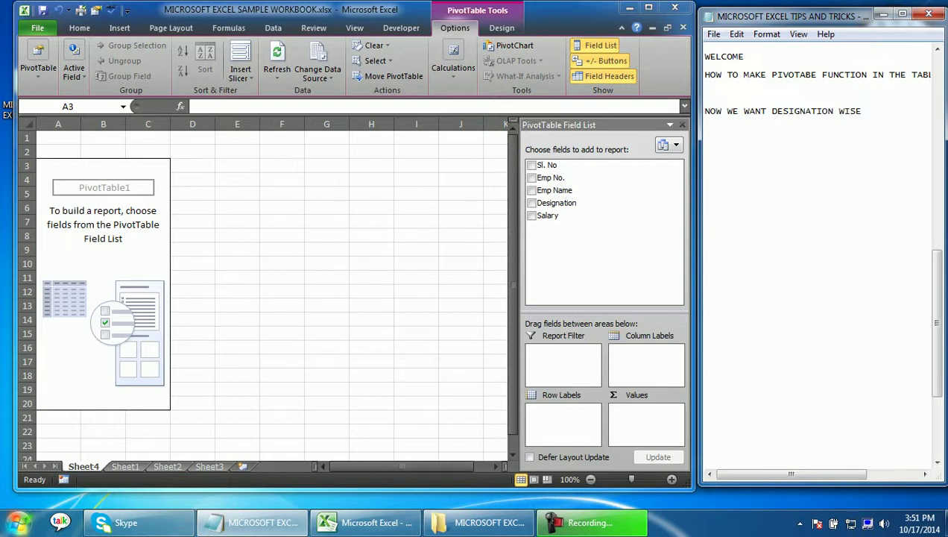
type(" COUNT")
key("Return")
type("THE ")
type("NUMBER OF ")
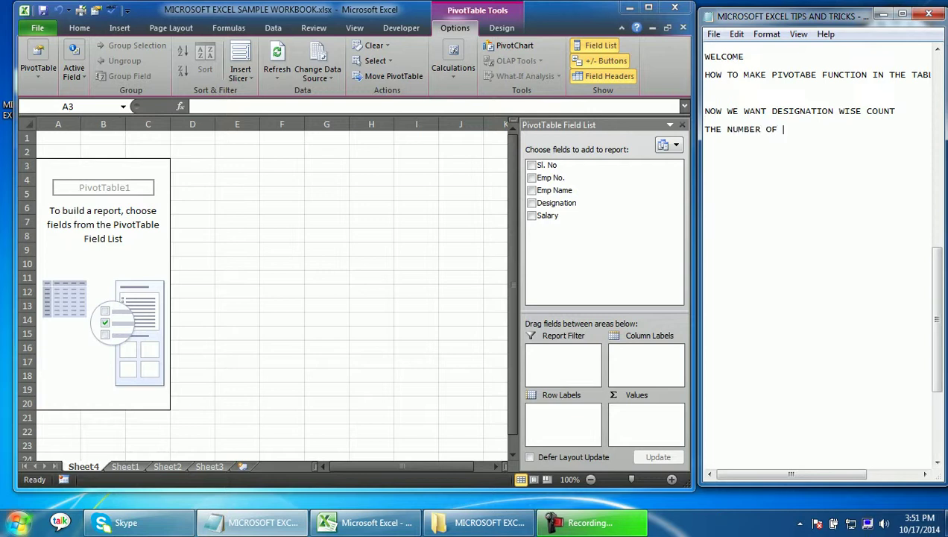
type("EMPLOYEE")
key("Return")
type("HOW TO TOO")
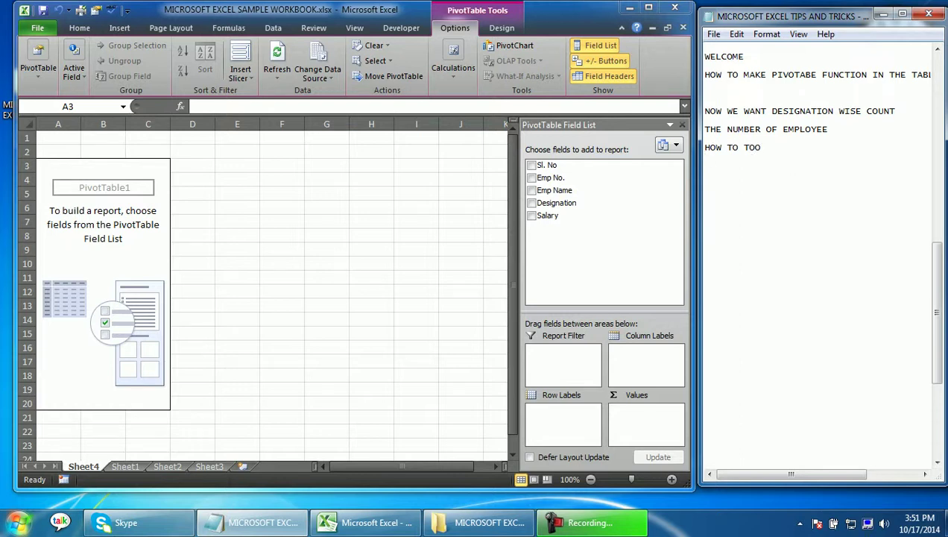
key("alt+Tab")
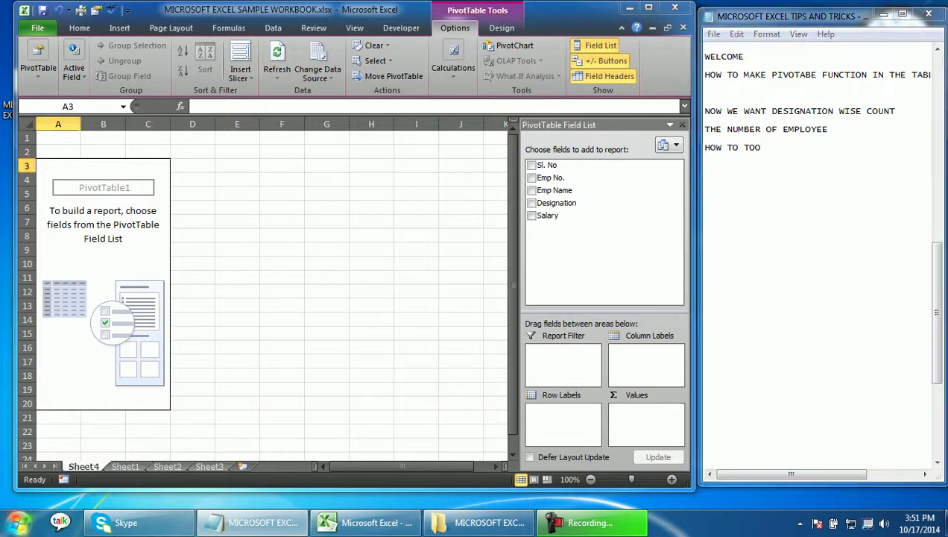
Step: Put Designation in rows and replace Sum of Emp No. with Count of Emp Name, totalling 19
left_click(530, 202)
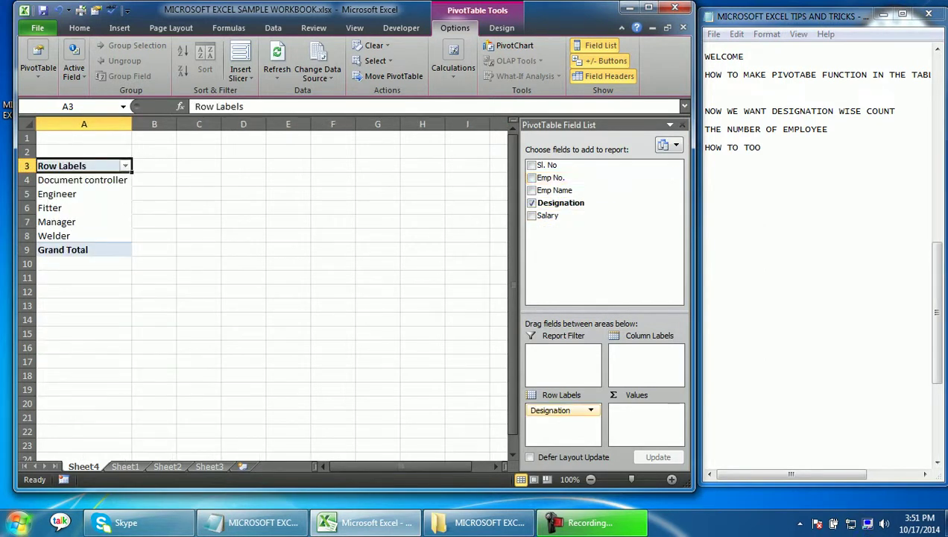
left_click(531, 178)
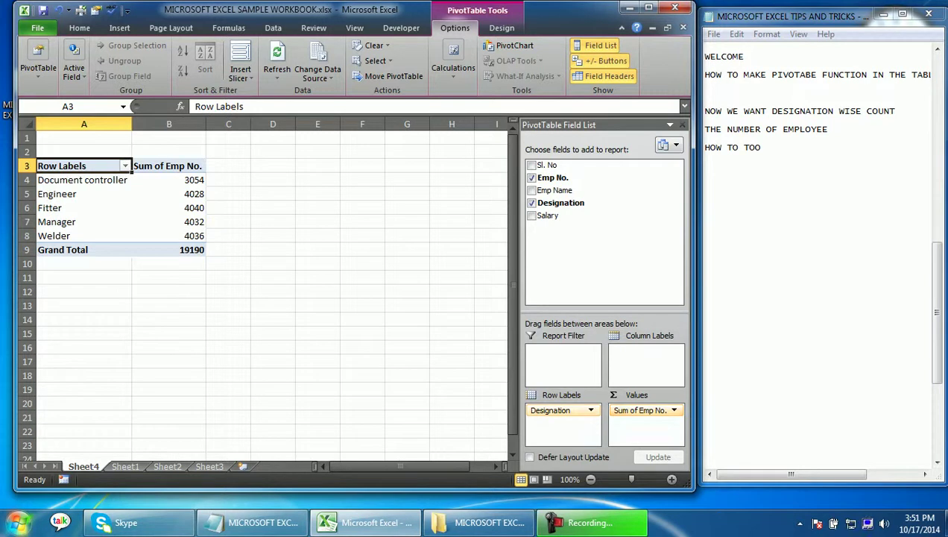
left_click_drag(641, 410, 596, 253)
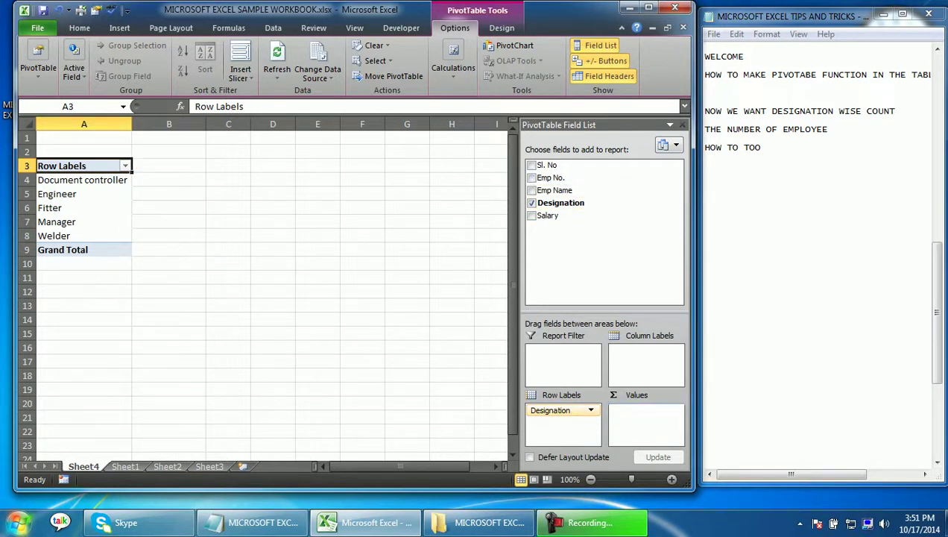
left_click_drag(555, 190, 646, 421)
left_click(380, 277)
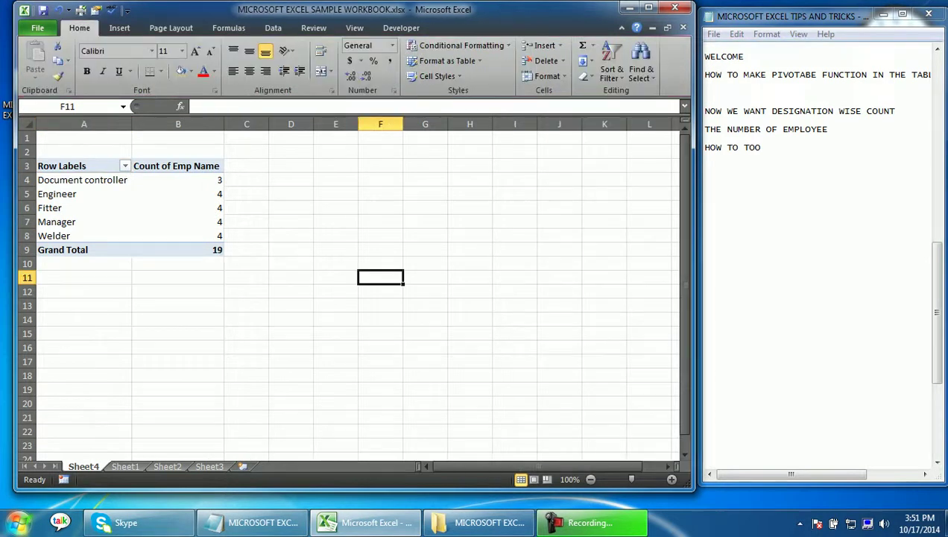
left_click(705, 220)
Step: Add the lines 'NOW TOTAL' and '19 EMPLOYEE', fixing the typos
type("NOW TOTAL")
key("Return")
type("9")
key("BackSpace")
key("BackSpace")
type("19 EMPLOYEE")
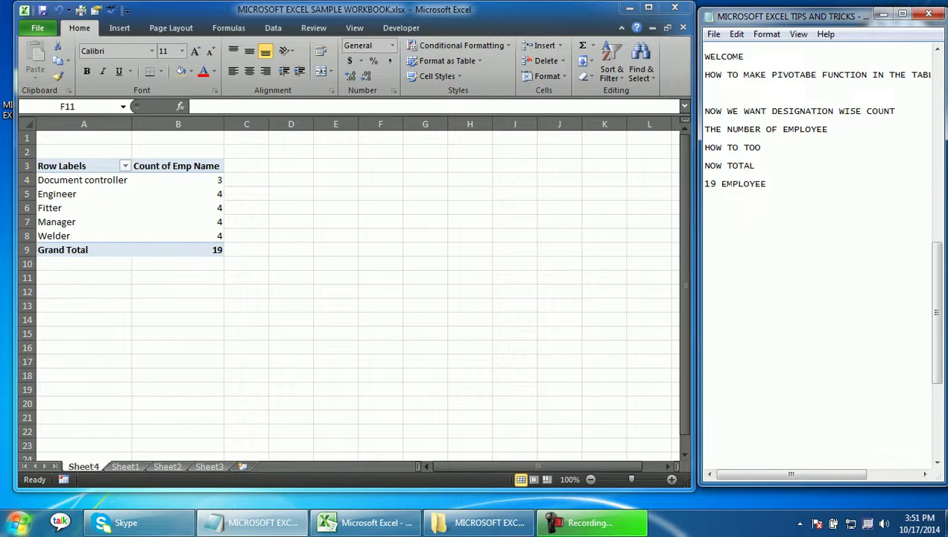
type("WE")
key("BackSpace")
key("BackSpace")
key("Return")
Step: Type the line 'WE MADE THE PIVOTABLE EMPLOYEE', correcting MAKE to MADE
type("WE MAKE")
key("BackSpace")
key("BackSpace")
type("DE THE TABLE")
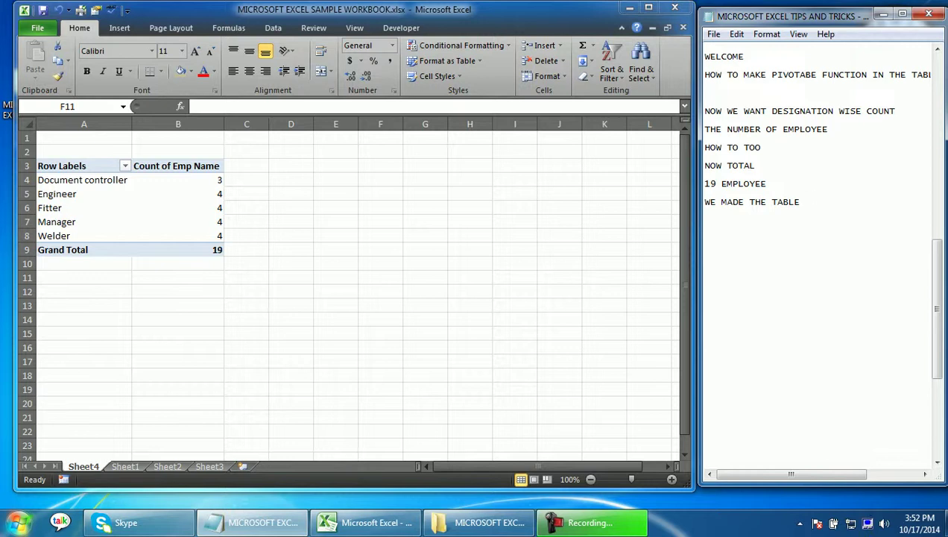
left_click(761, 183)
key("BackSpace")
key("BackSpace")
key("ctrl+z")
left_click(805, 202)
key("BackSpace")
key("BackSpace")
key("BackSpace")
key("BackSpace")
key("BackSpace")
key("BackSpace")
type("P")
type("IVOTABLE")
type("EMPLOY")
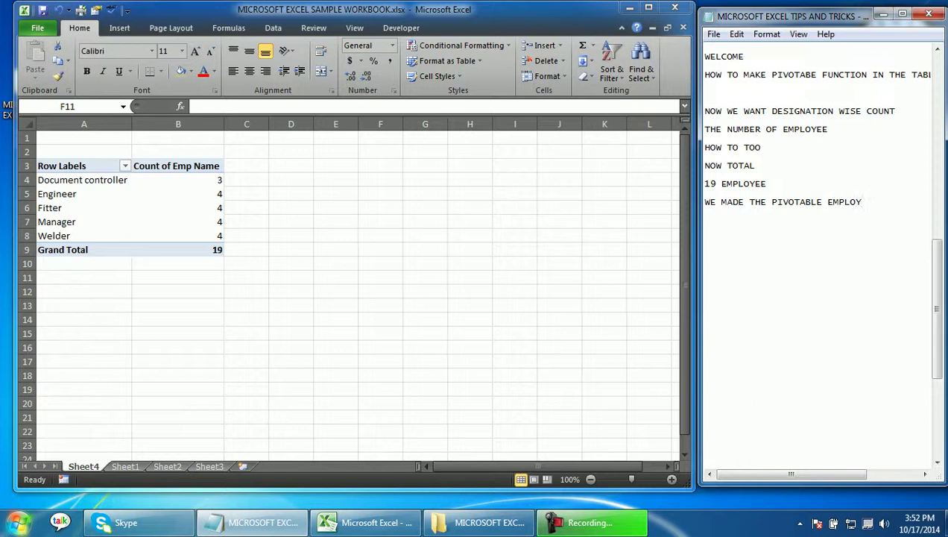
type("EE ")
type("E")
Step: End the pivot table note with 'DESIGNATION WISE' and add blank lines below it
key("BackSpace")
type("DESIGNATION W")
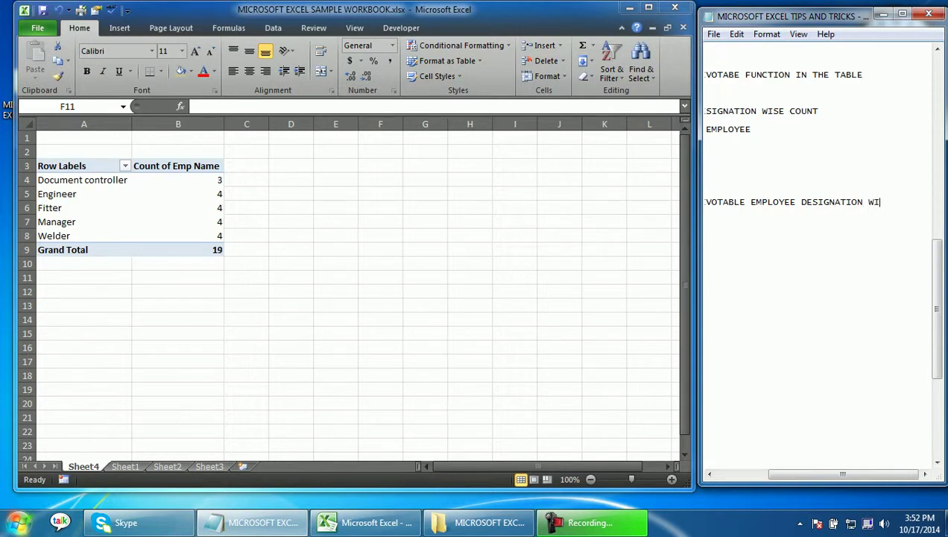
type("I")
key("Return")
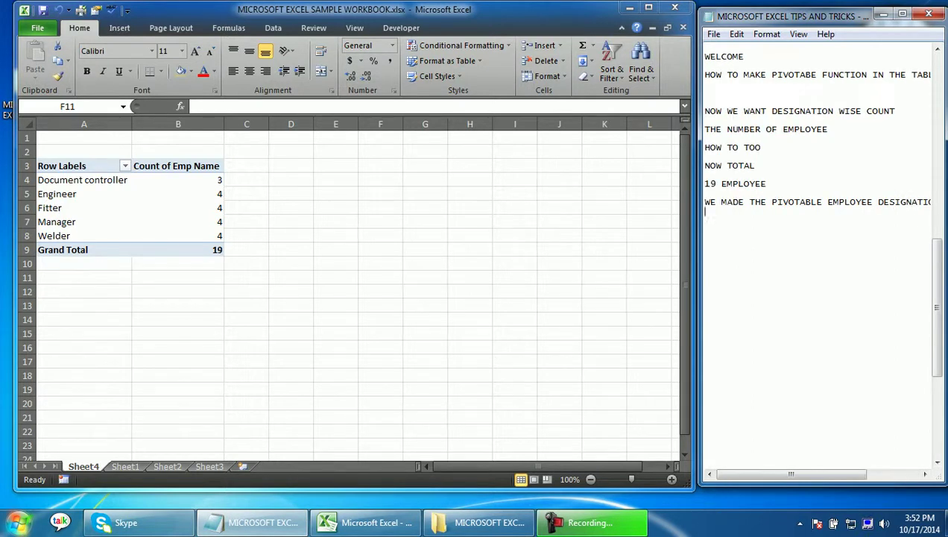
key("Return")
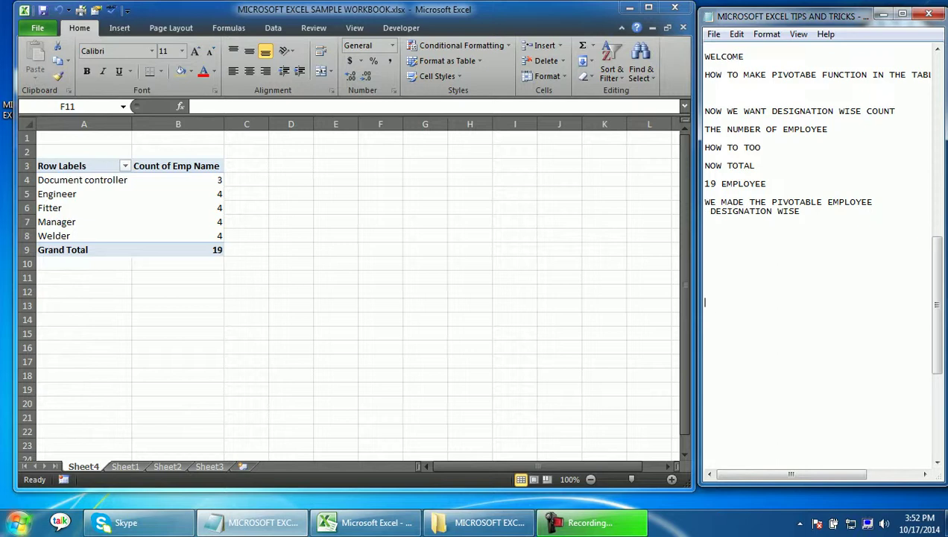
key("Return")
key("Return")
Step: Add the note 'NOW TO GET THE PARTICULARE DEISGNATION LIST CLICK ON THE NUMBERS'
type("NOW TO GET THE PARTICULARE")
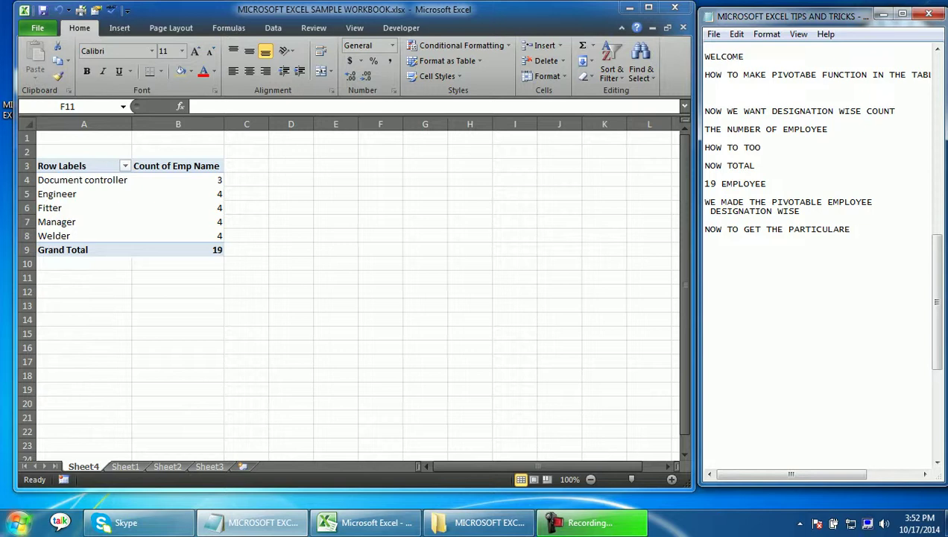
key("BackSpace")
type("DEISGNATION")
key("Return")
type("LIST CLICK ON THE ")
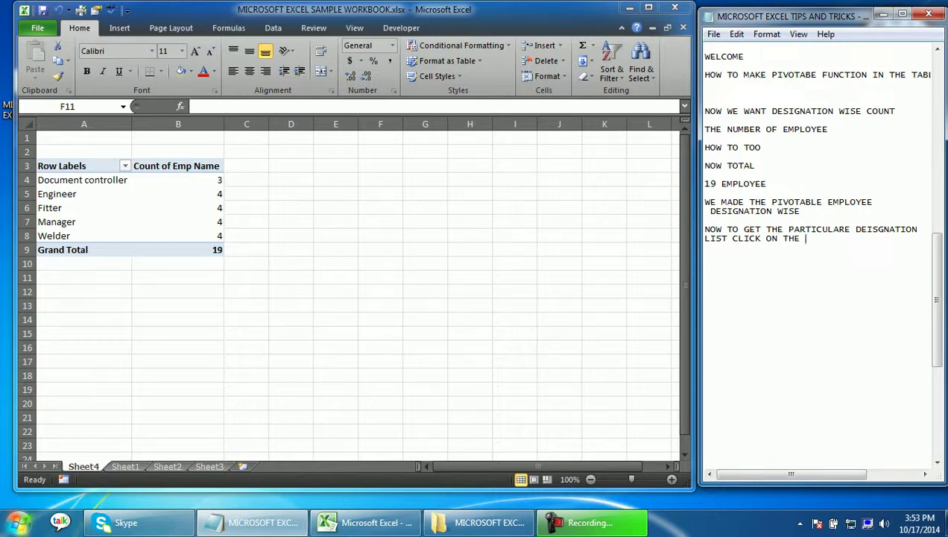
type("NUMBERS")
key("Return")
Step: Double-click the Engineer and Welder counts to create drill-down sheets, then show Sheet1
key("alt+Tab")
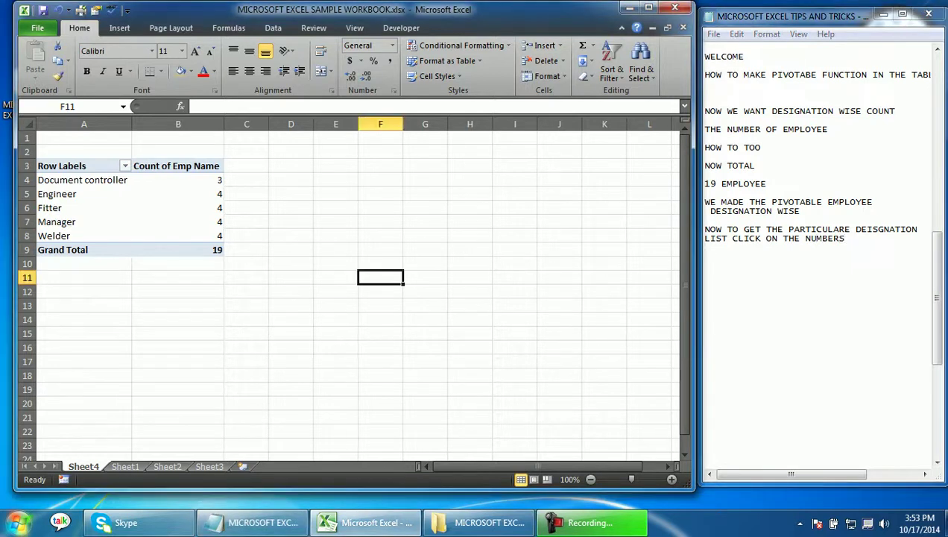
double_click(219, 194)
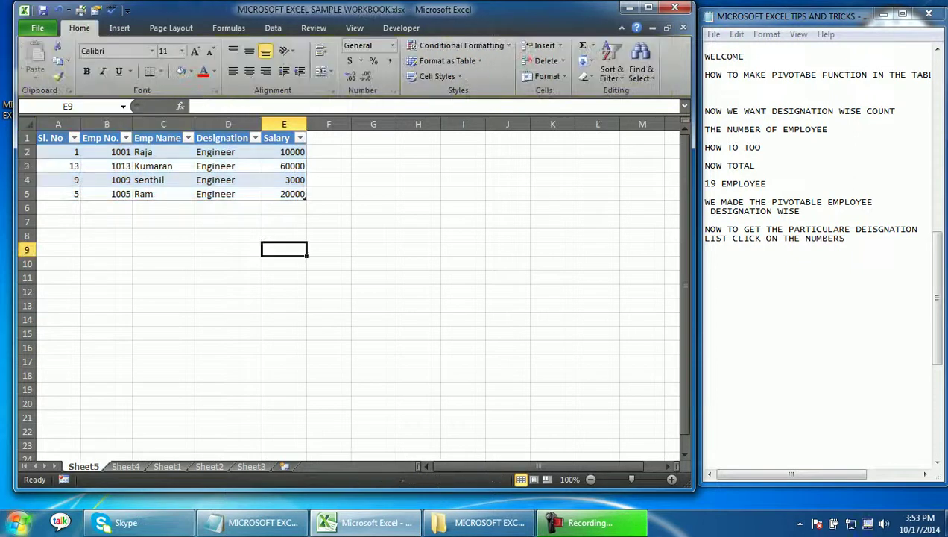
left_click(125, 466)
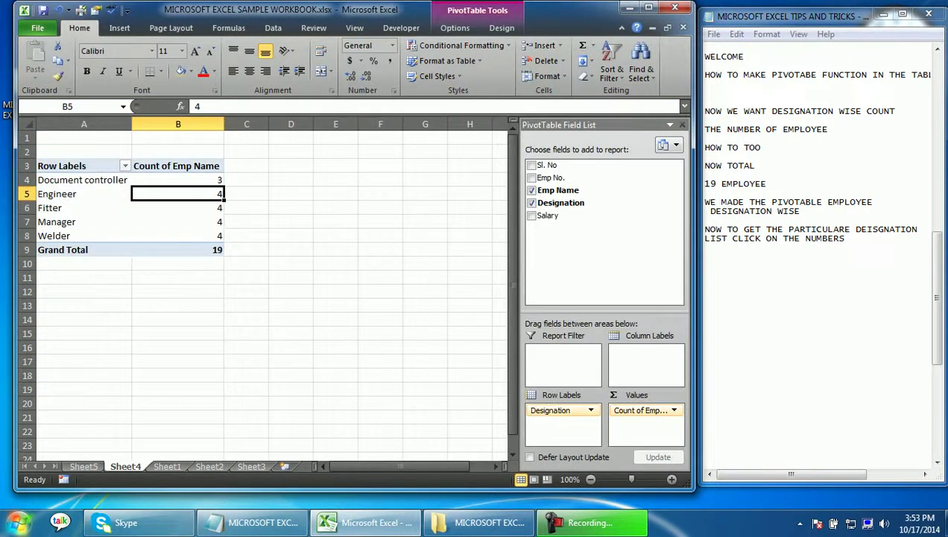
double_click(216, 236)
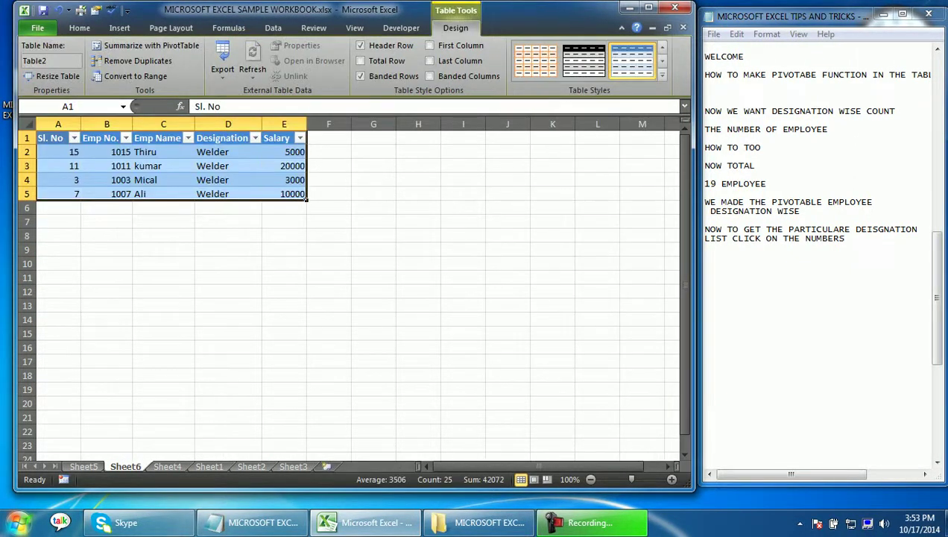
key("ctrl+Page_Down")
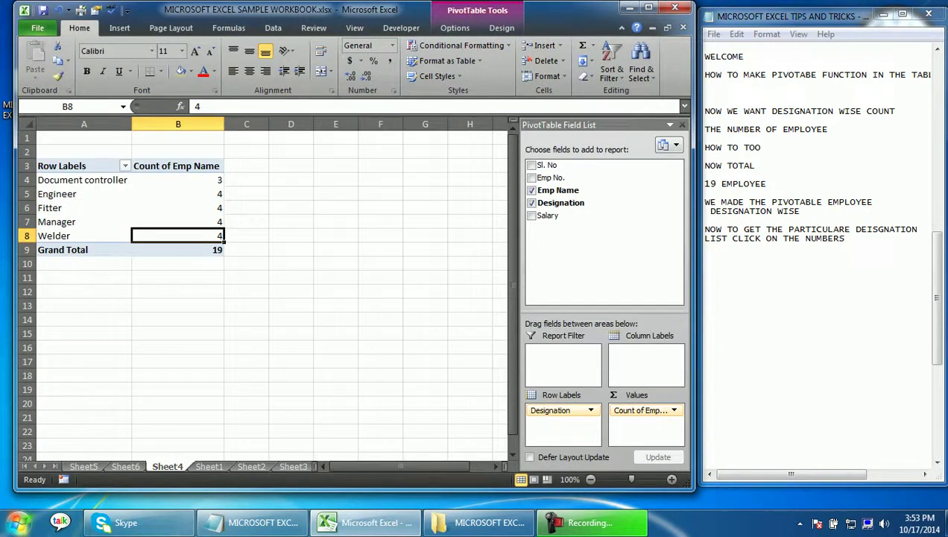
double_click(216, 193)
left_click(209, 465)
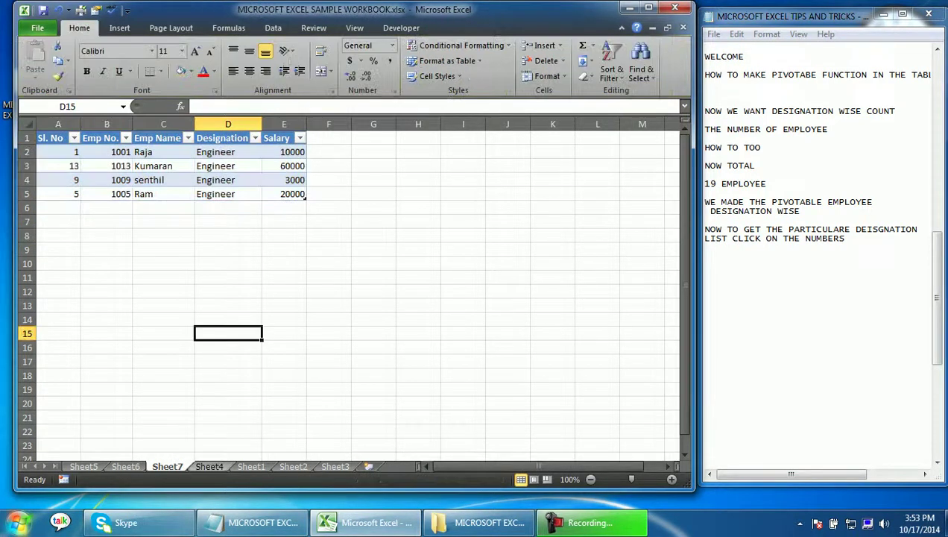
left_click(252, 466)
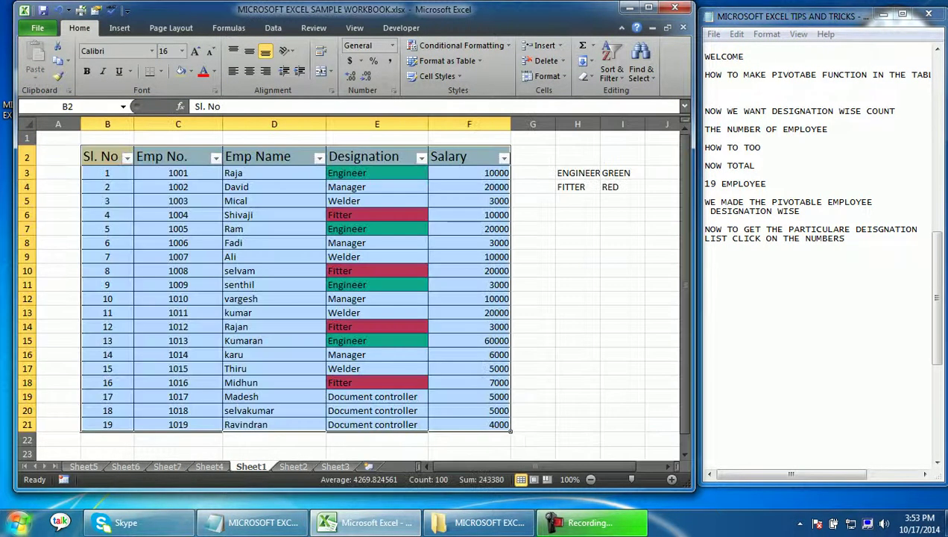
Step: Type a final 'THANK YOU' line below the Notepad notes
left_click(577, 312)
left_click(705, 283)
type("THANK ")
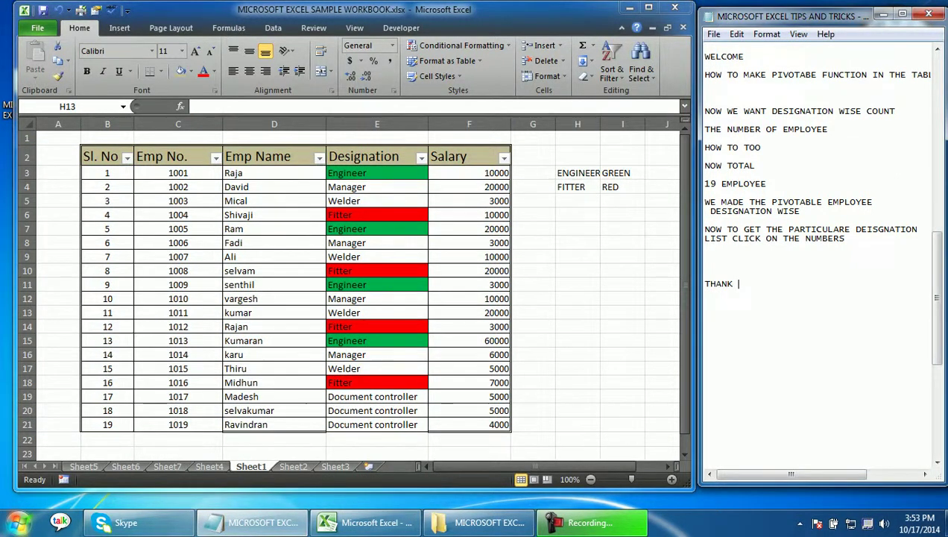
type("YOU")
key("Return")
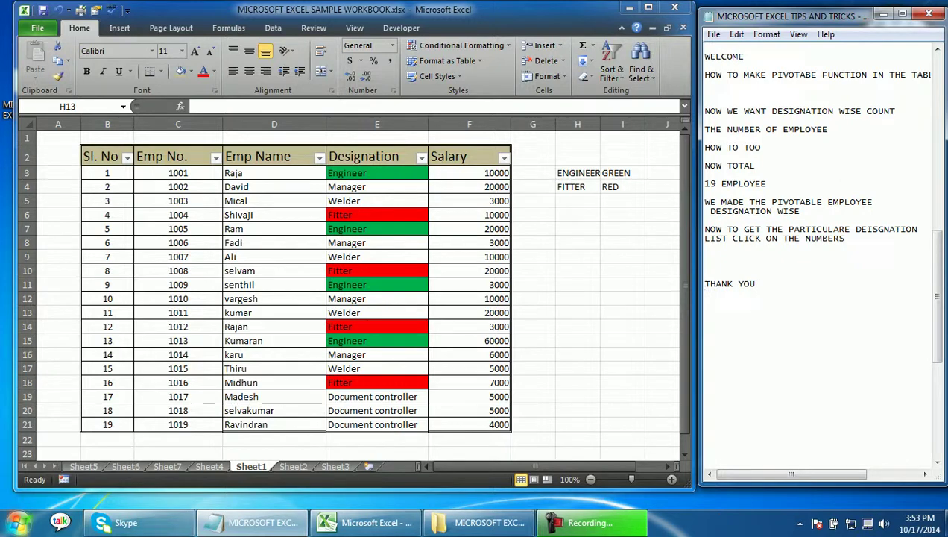